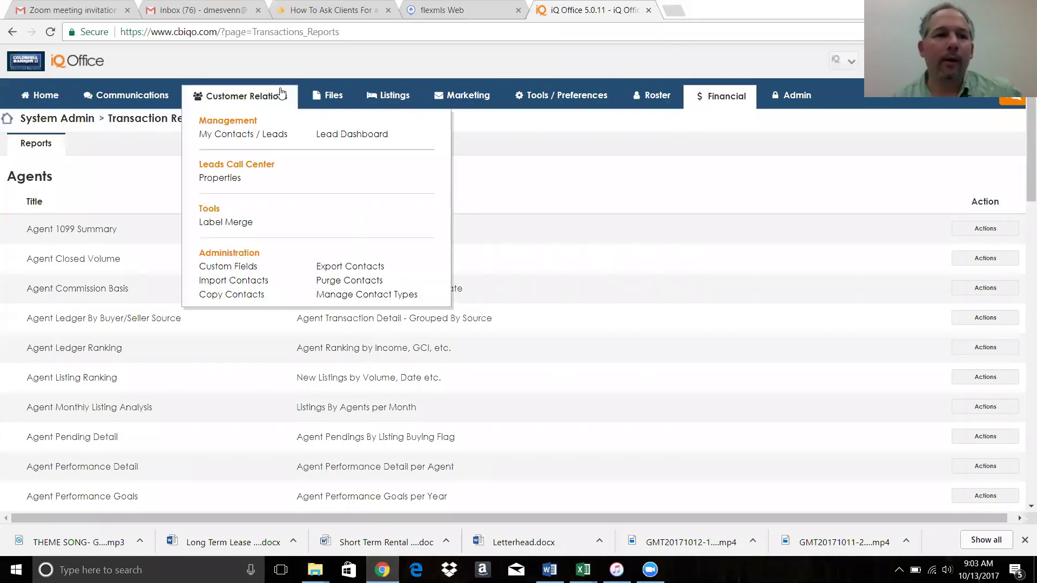
Go back to the Home dashboard showing contact, message, action and listing counts
click(25, 97)
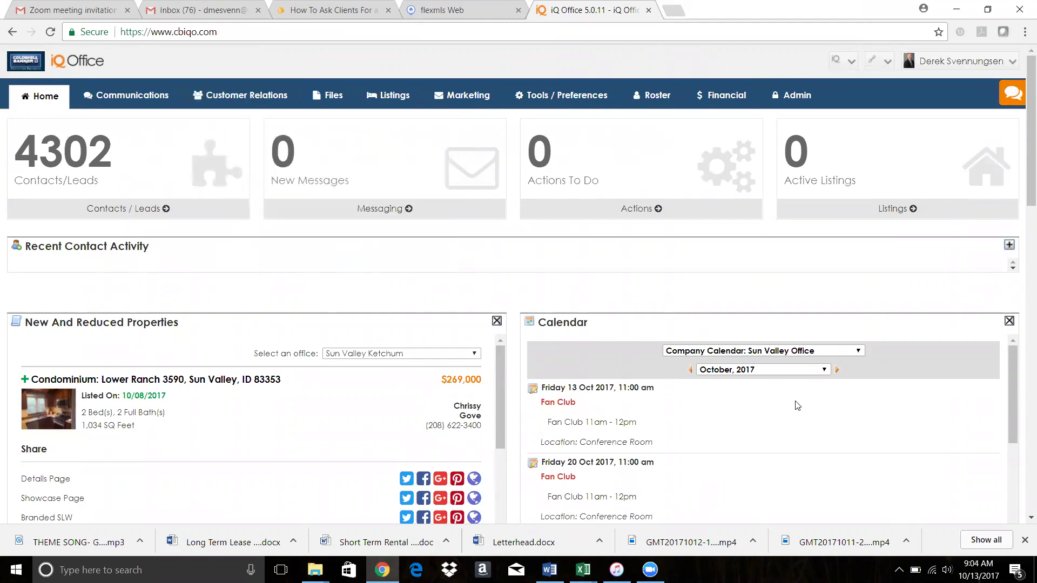
Open Marketing > eMarketing > My Campaigns to see the campaigns overview
mouse_move(465, 106)
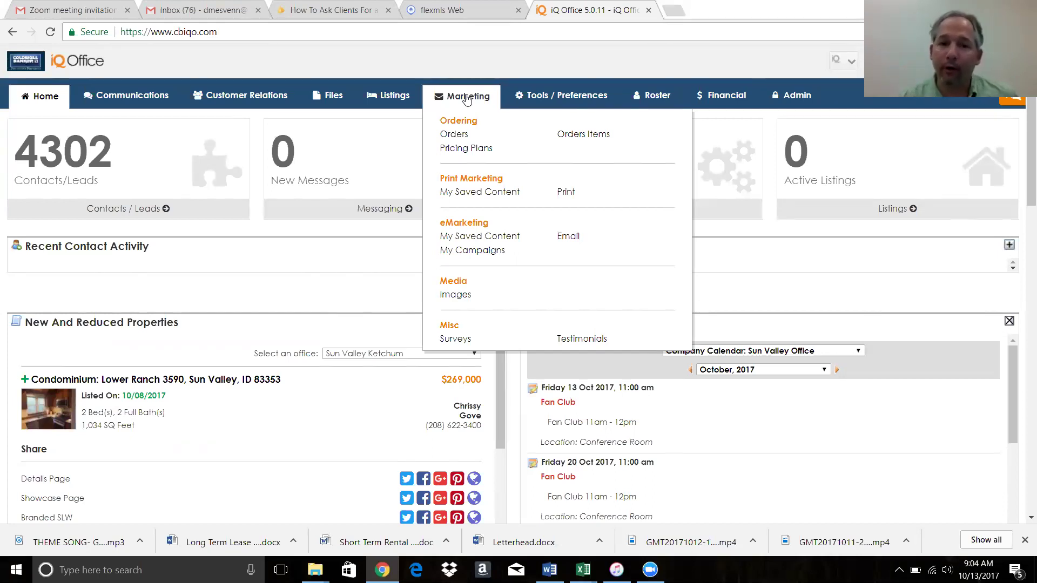
click(460, 254)
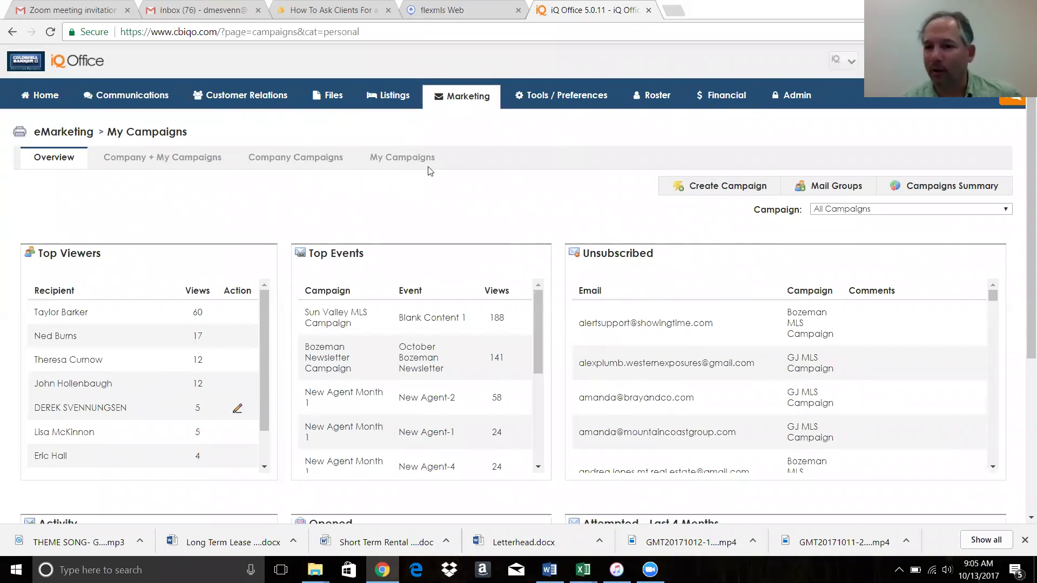
Show Company Campaigns and page forward twice to the last page with the Vail campaigns
click(297, 162)
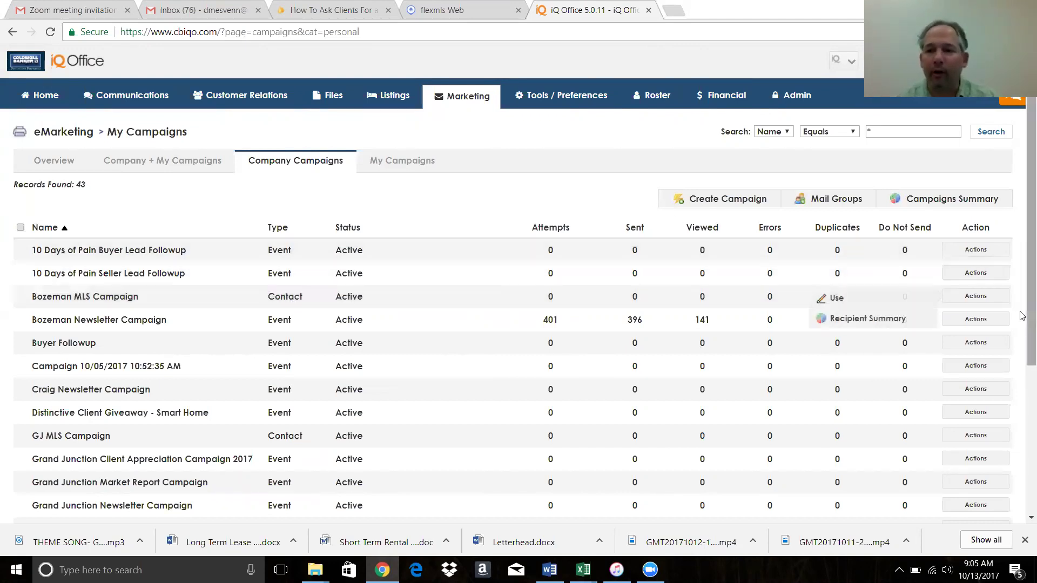
scroll(1022, 432, down, 4)
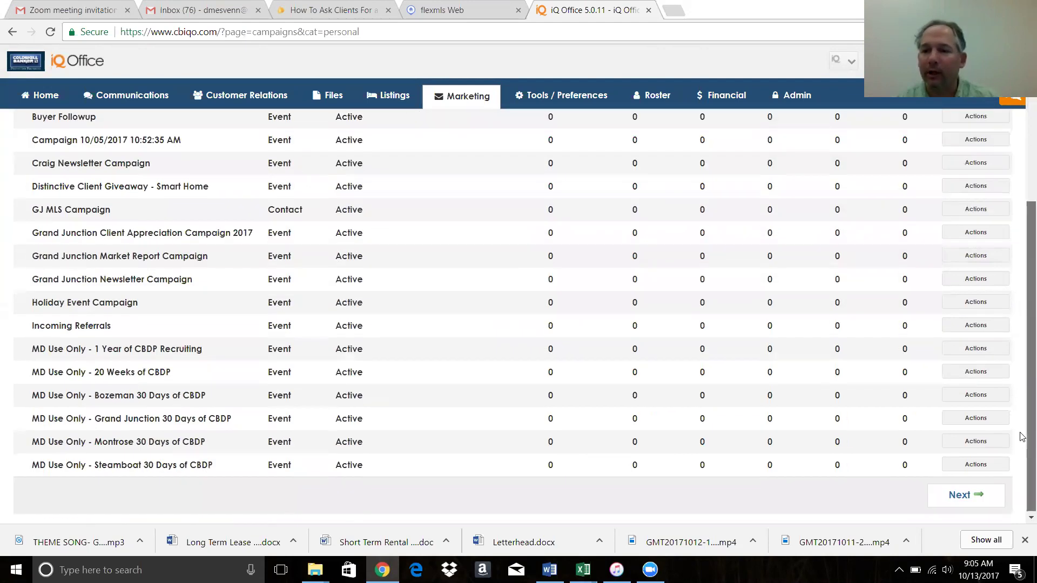
scroll(1021, 432, up, 4)
scroll(1022, 431, down, 4)
scroll(1022, 430, up, 3)
scroll(1022, 430, down, 3)
click(965, 498)
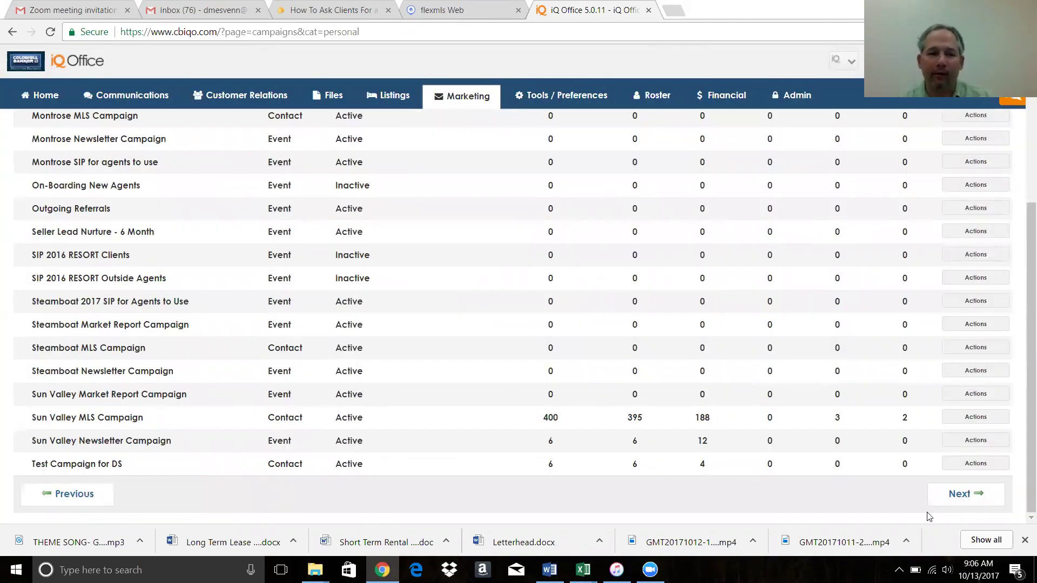
click(978, 500)
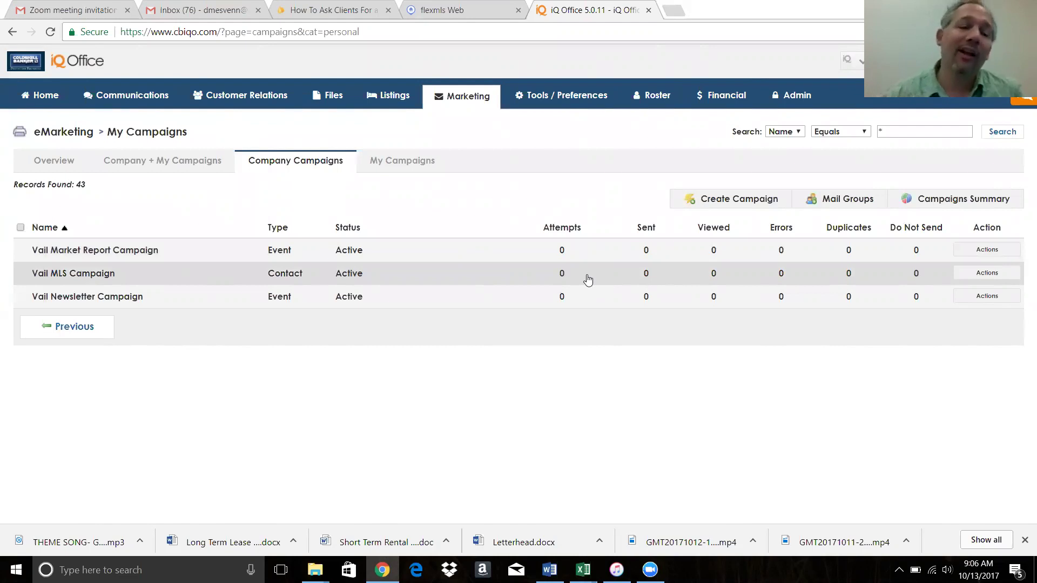
Open the Vail MLS Campaign from its Actions menu, go to Events, and choose Add Event
click(984, 274)
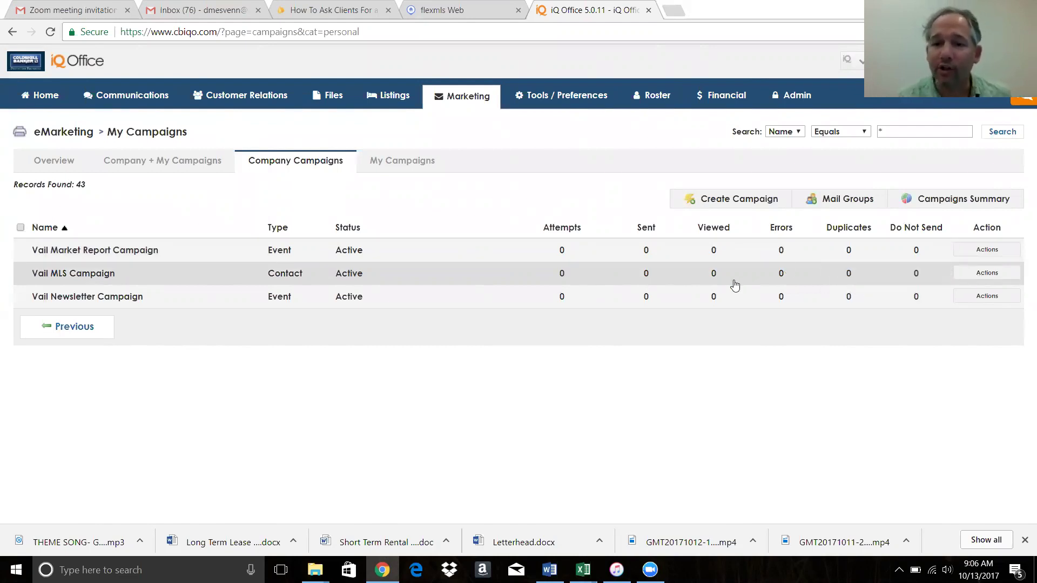
click(700, 280)
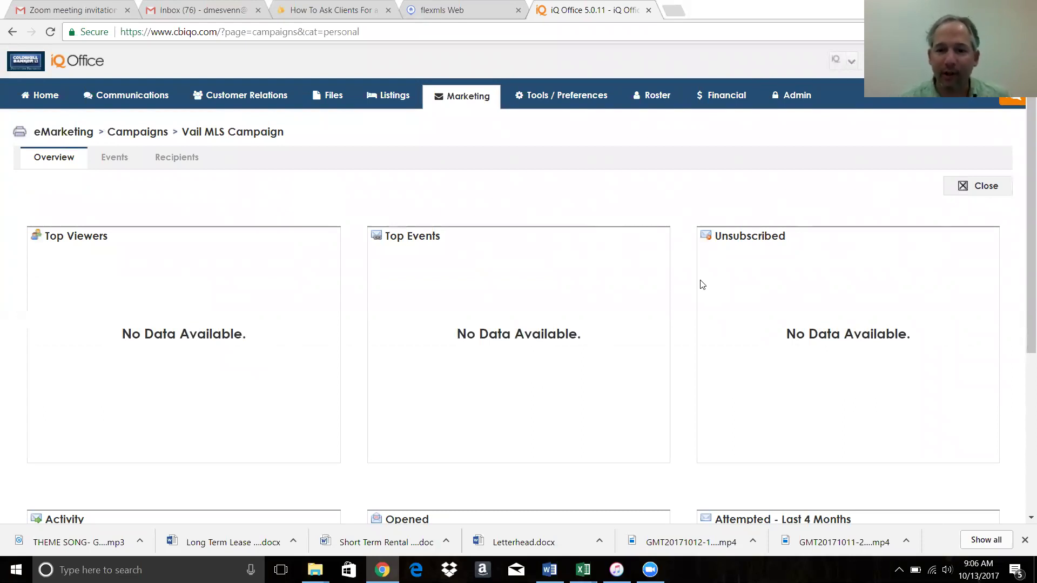
click(113, 159)
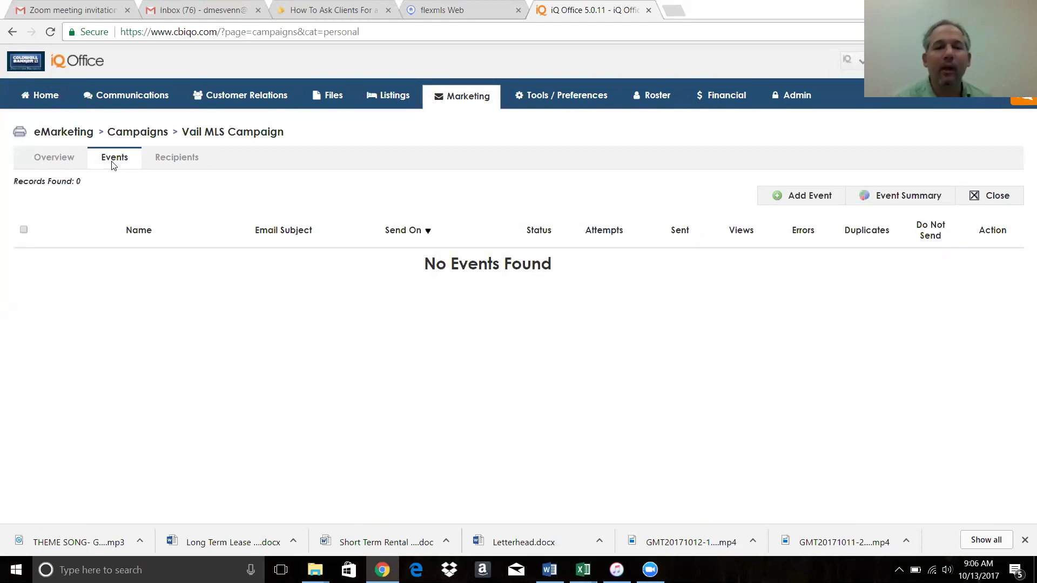
click(800, 198)
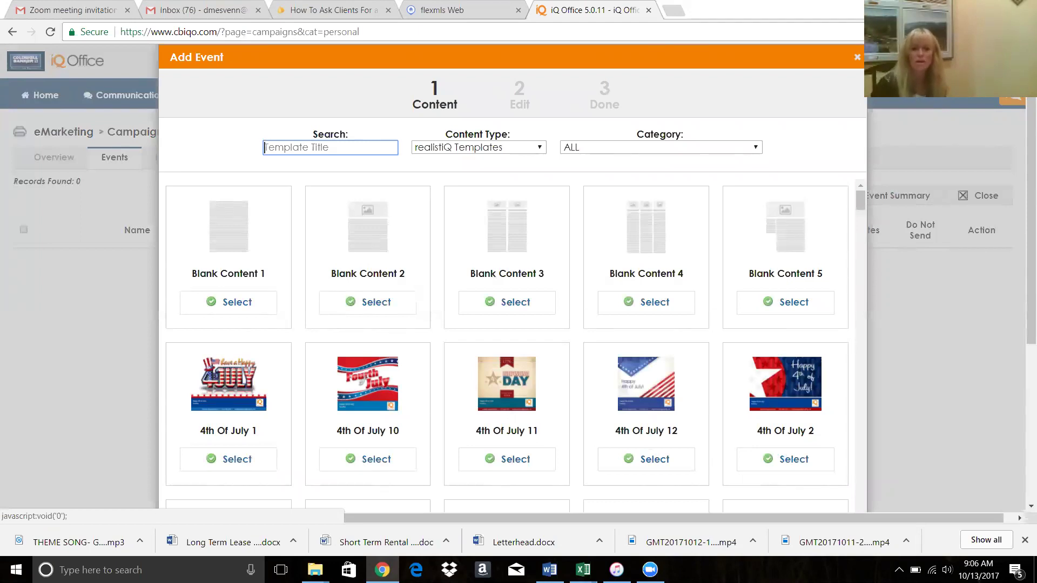
Close the template picker and review the Vail MLS Campaign's empty Overview panels
click(857, 57)
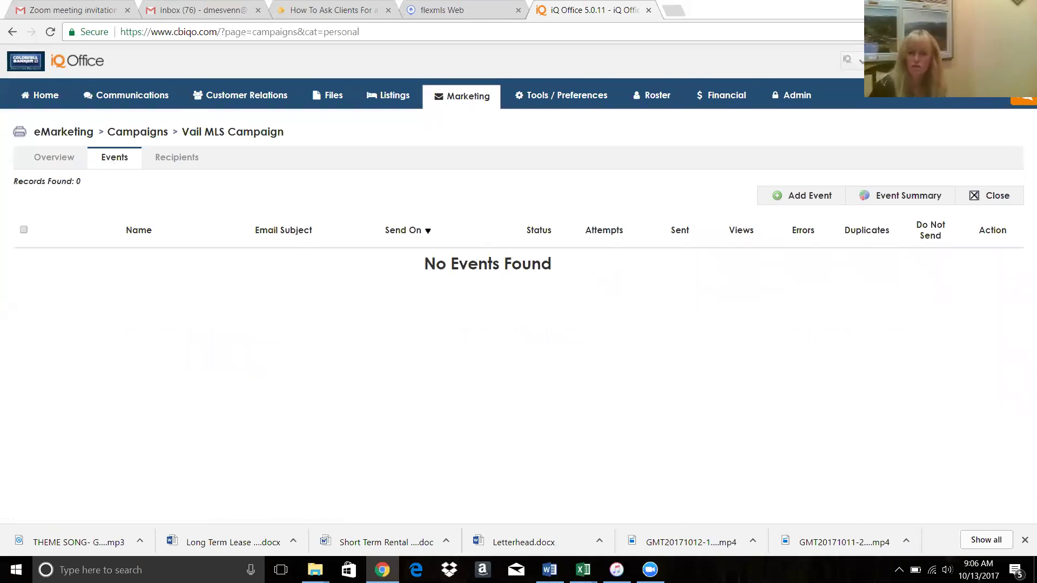
click(56, 155)
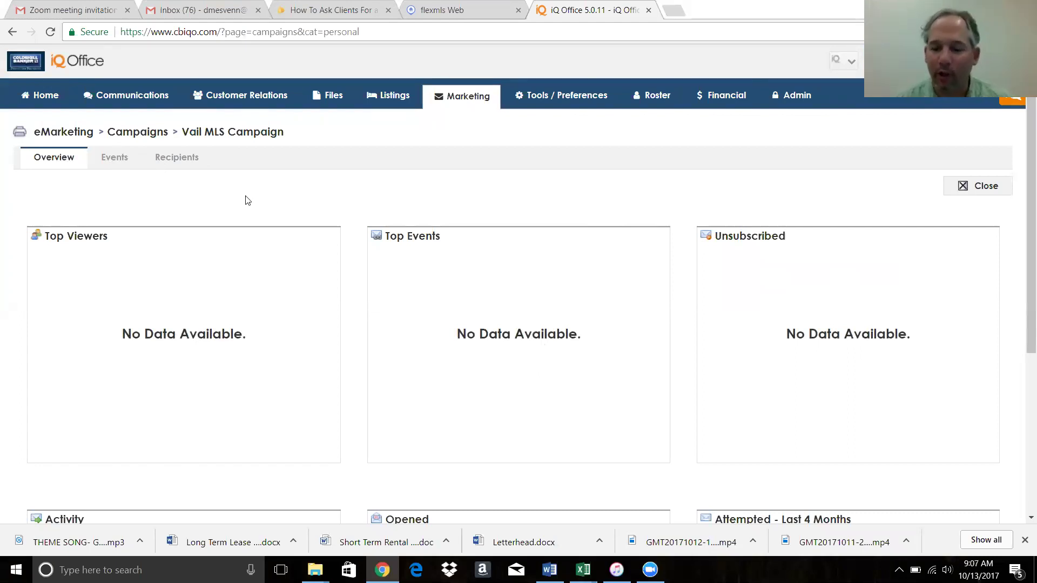
scroll(248, 200, down, 1)
scroll(247, 201, down, 4)
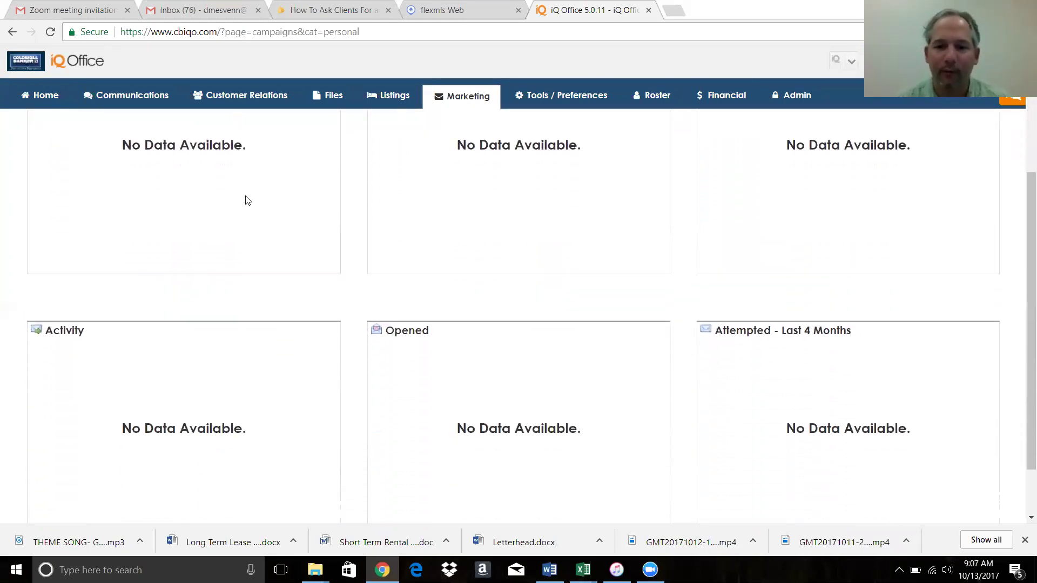
scroll(248, 200, up, 1)
scroll(247, 200, up, 3)
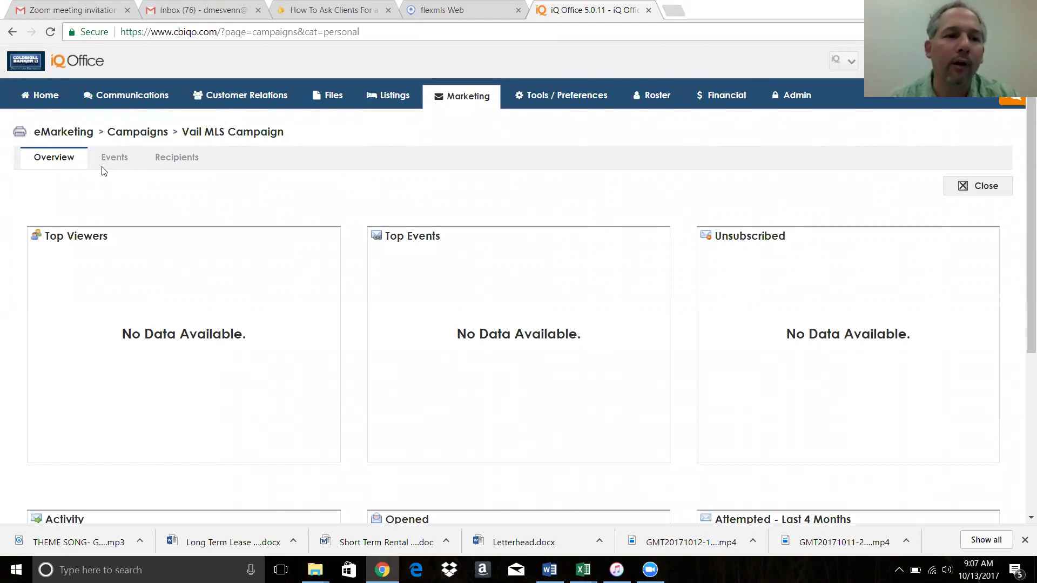
Check the campaign's 697 recipients, then return to its Events list
click(179, 163)
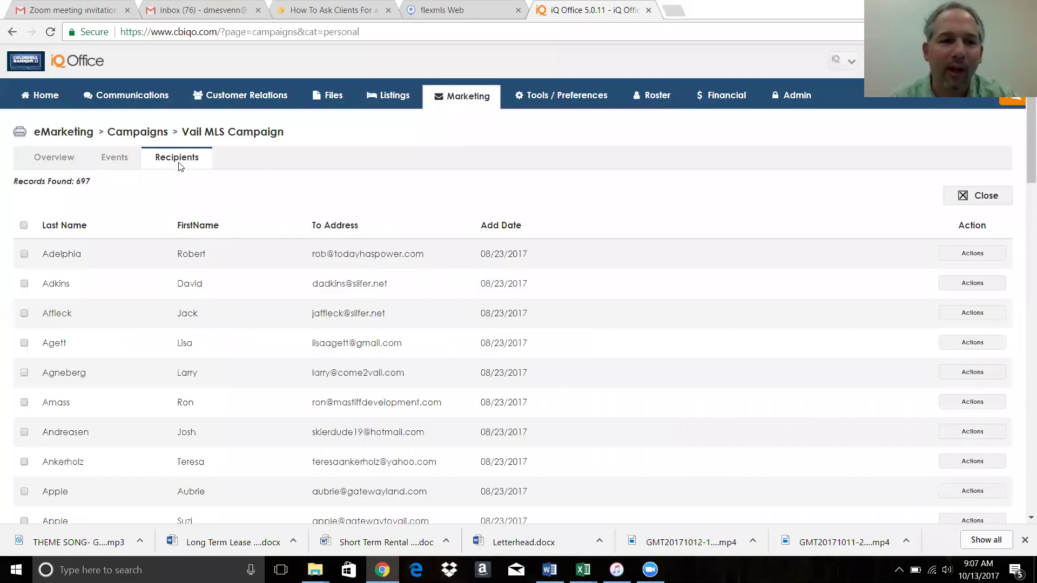
drag(90, 180, 78, 180)
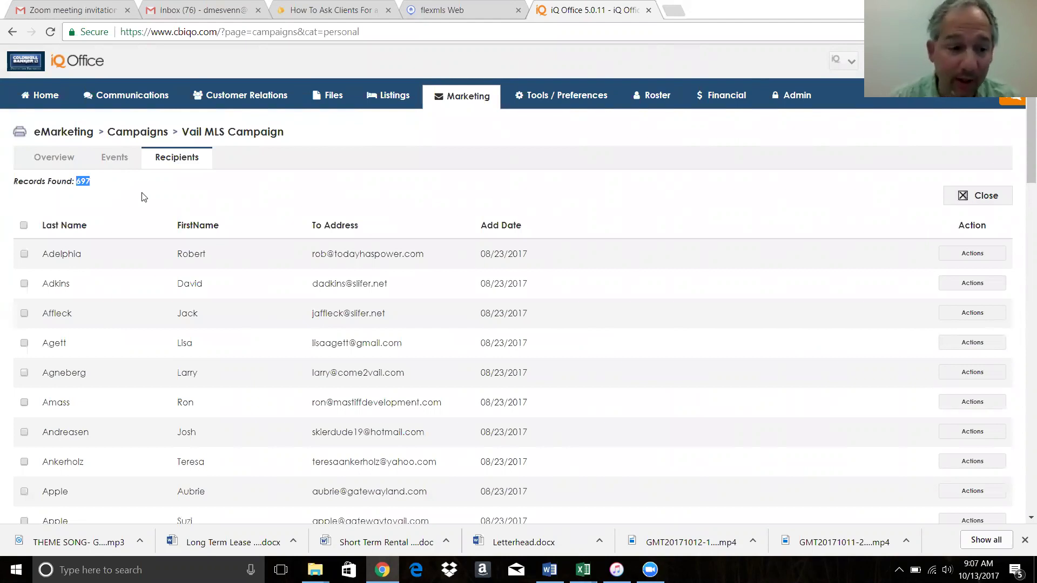
click(114, 157)
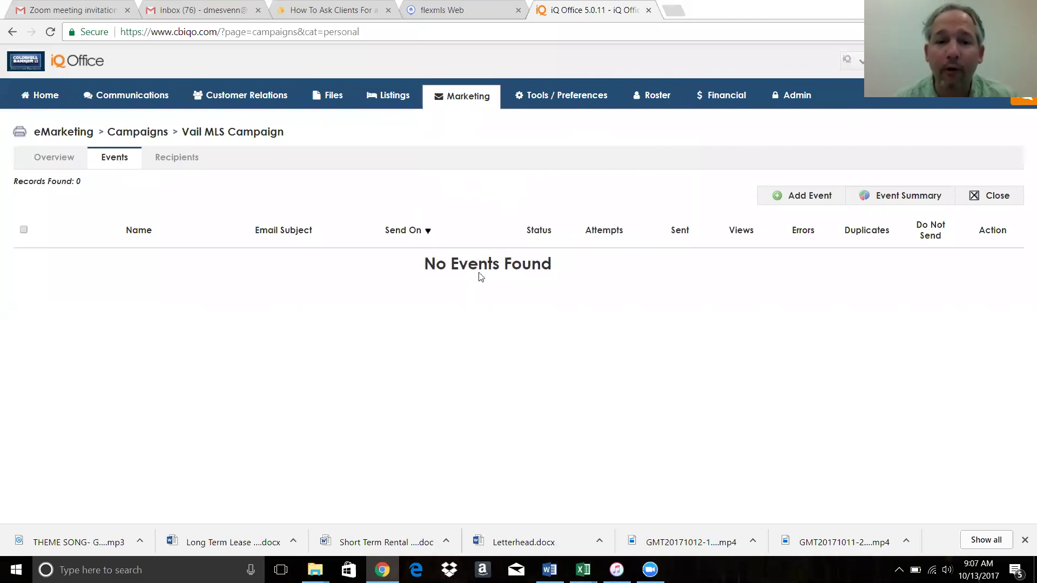
Start a new event and filter templates to 'Property Flyer - On the Market', keeping realistiQ Templates
click(798, 199)
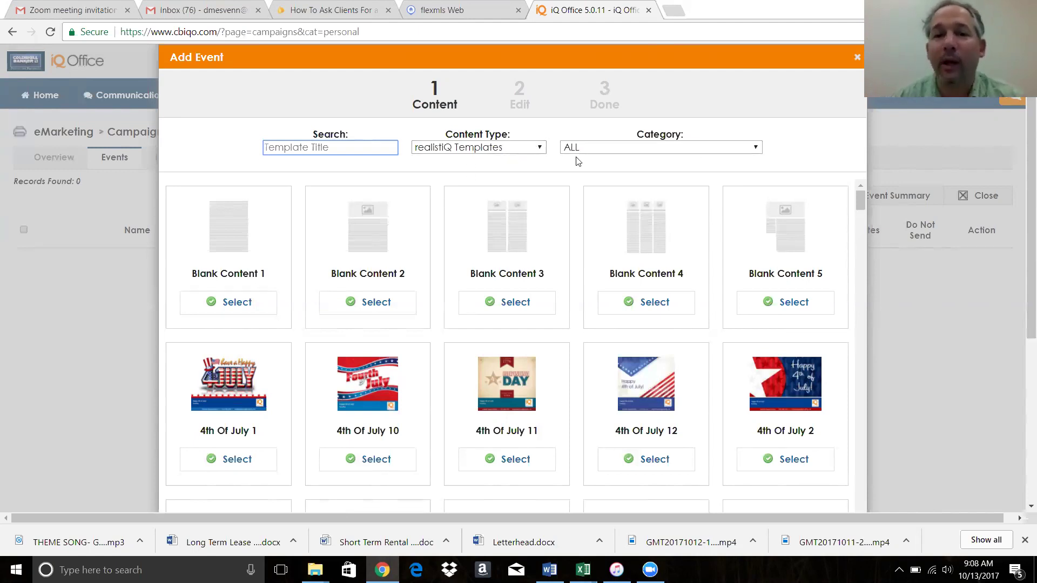
click(610, 148)
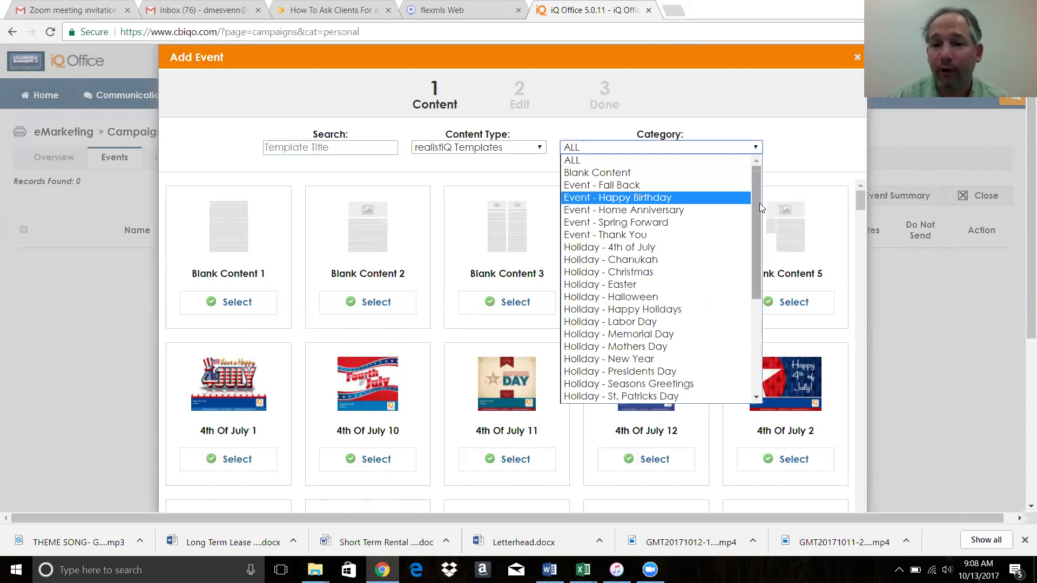
drag(755, 204, 751, 313)
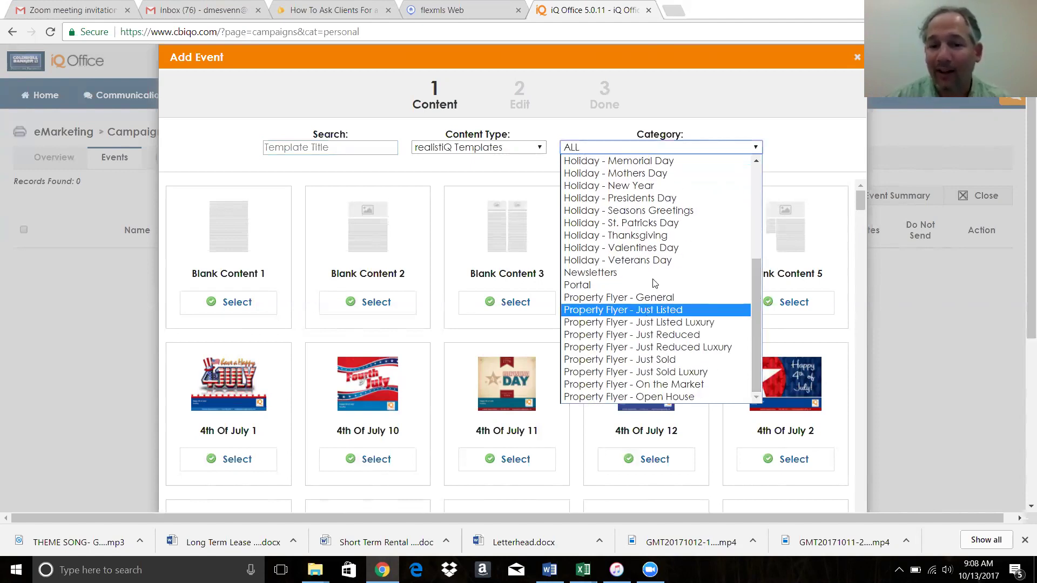
click(645, 297)
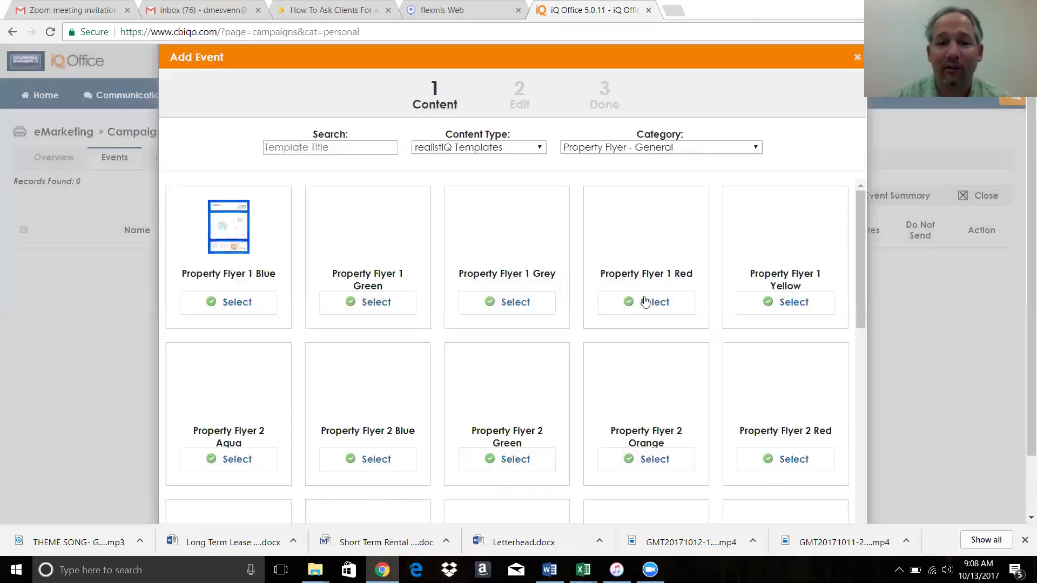
click(675, 149)
drag(753, 213, 755, 319)
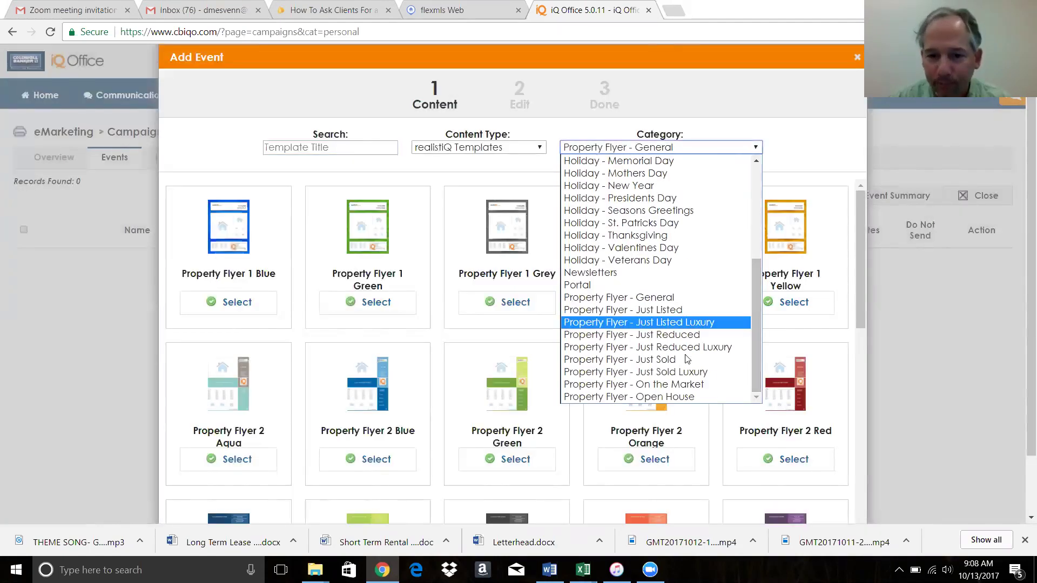
click(651, 384)
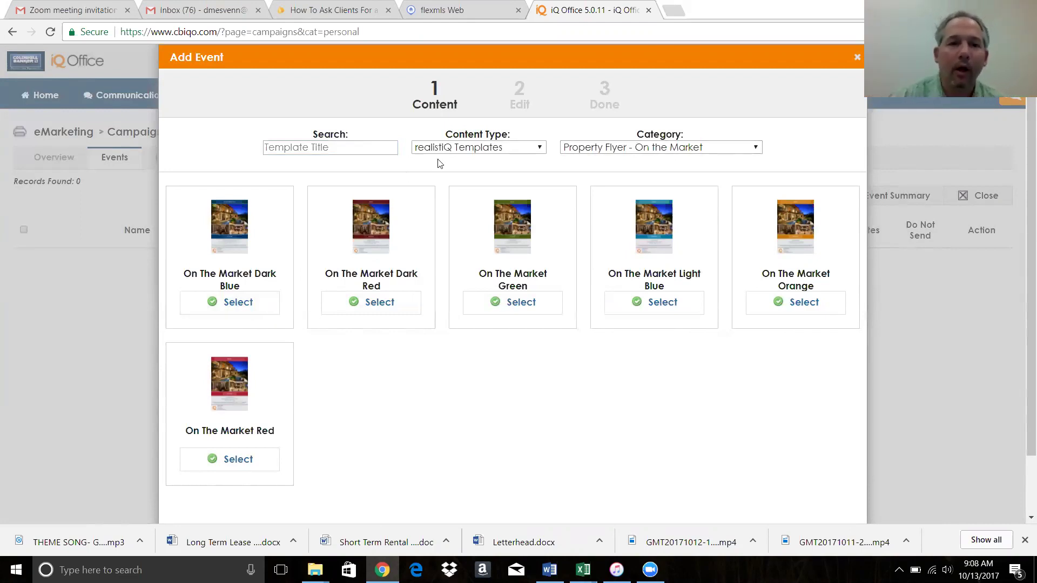
click(471, 152)
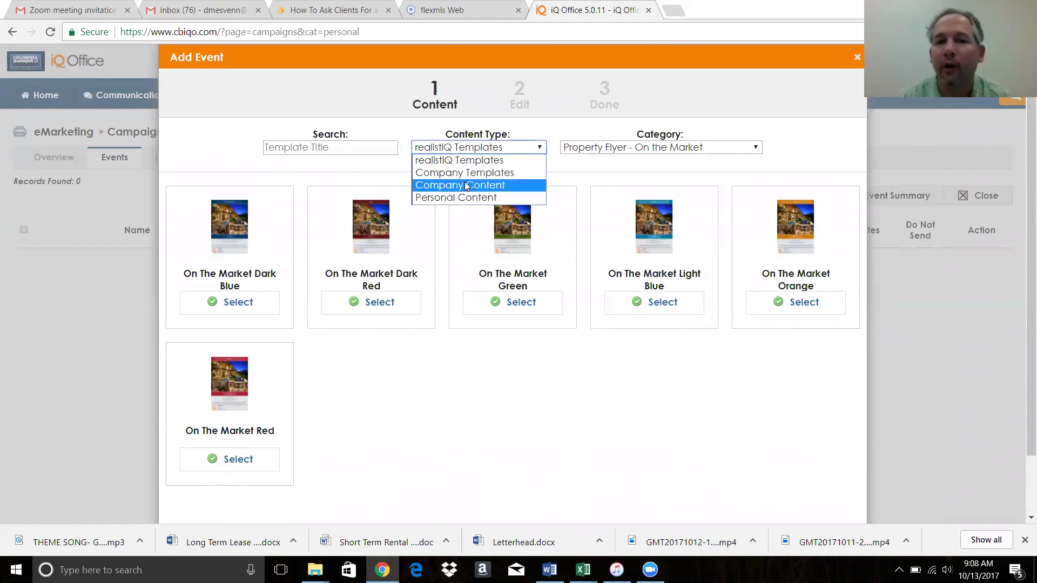
click(478, 438)
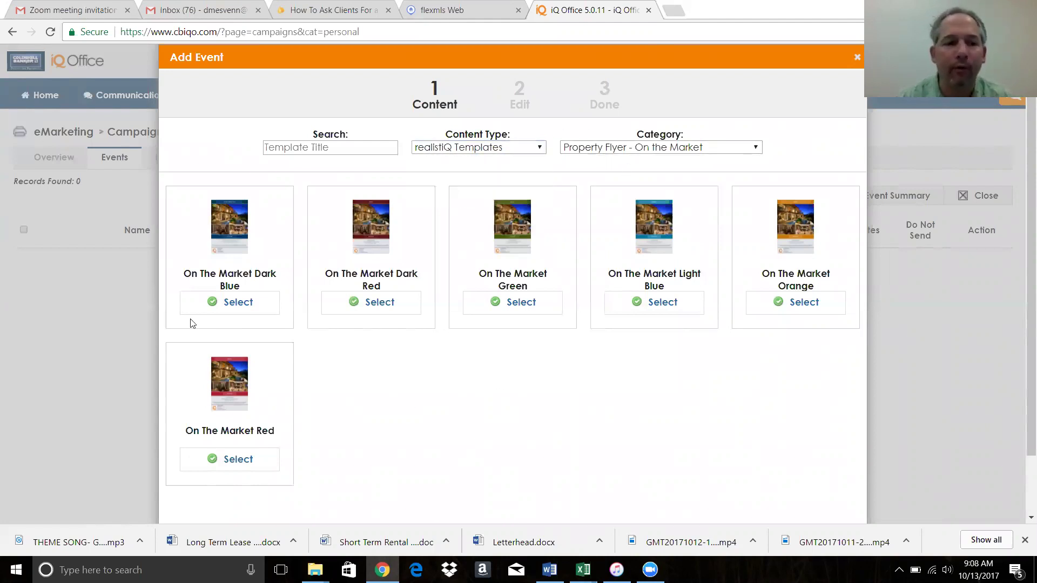
Select the On The Market Dark Blue template and look over its placeholder flyer
click(243, 313)
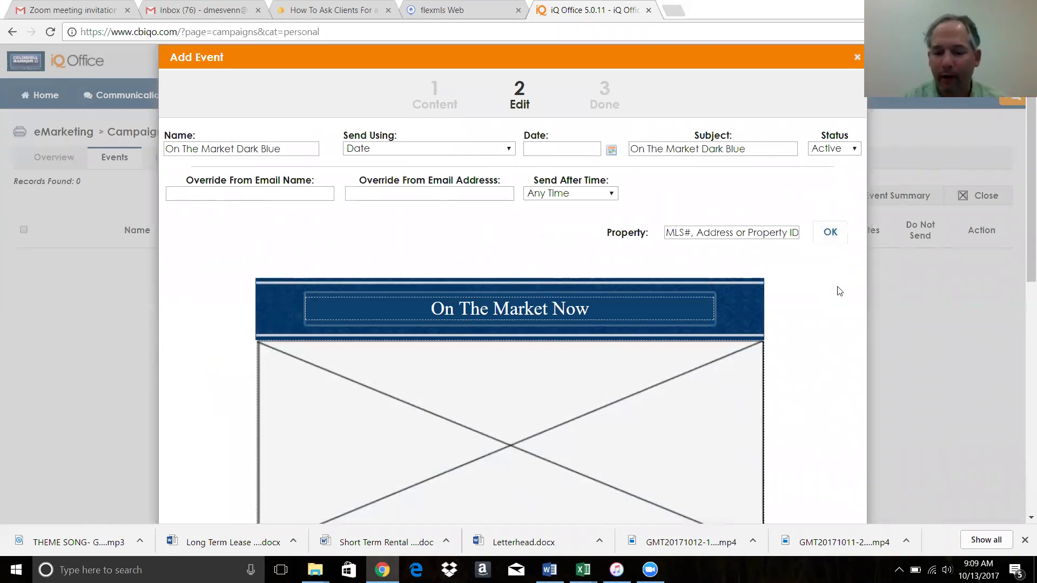
scroll(840, 291, down, 1)
scroll(840, 292, down, 8)
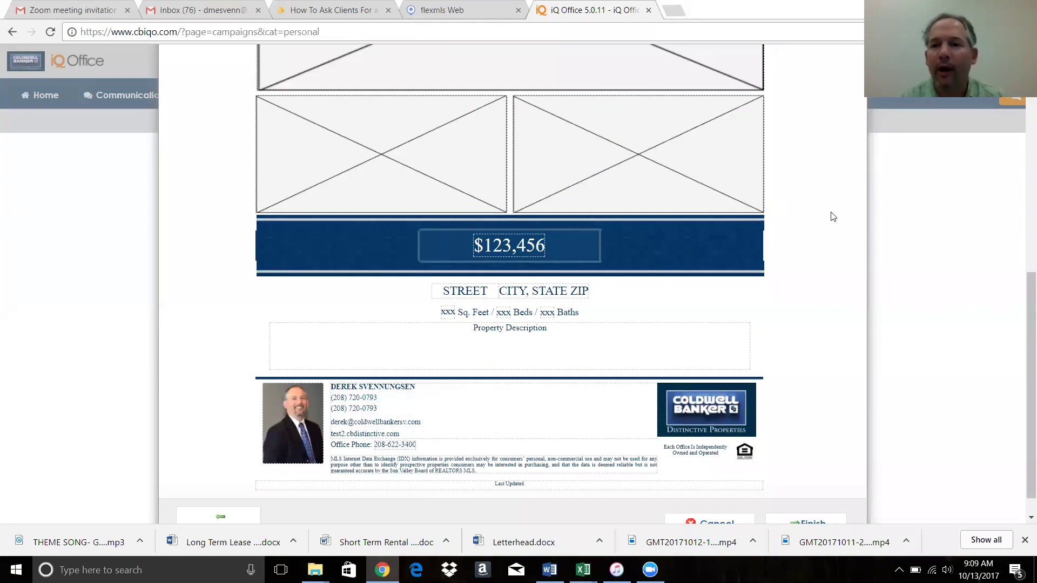
scroll(831, 217, up, 9)
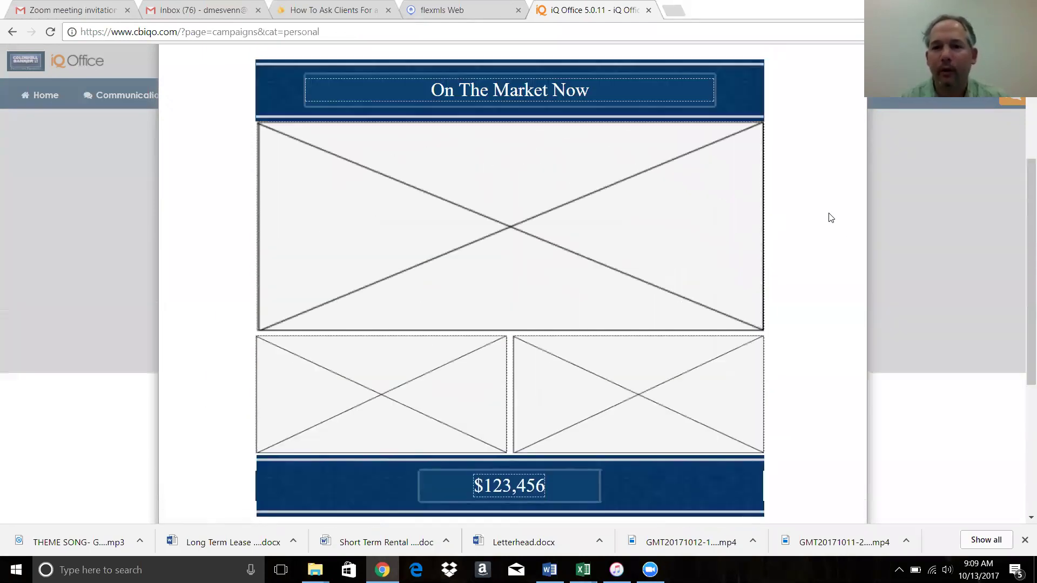
click(771, 236)
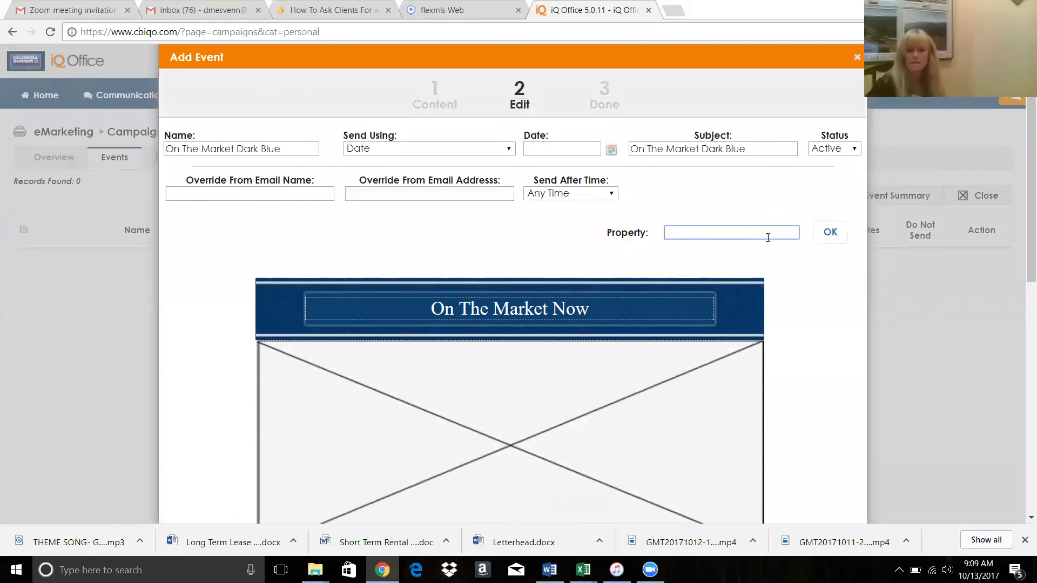
text(4548 bell)
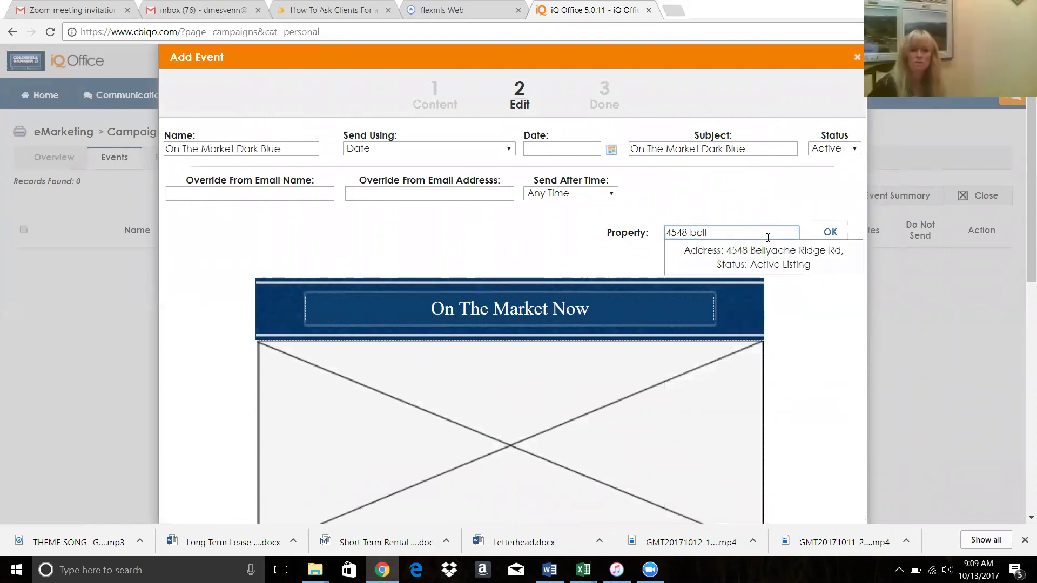
click(764, 255)
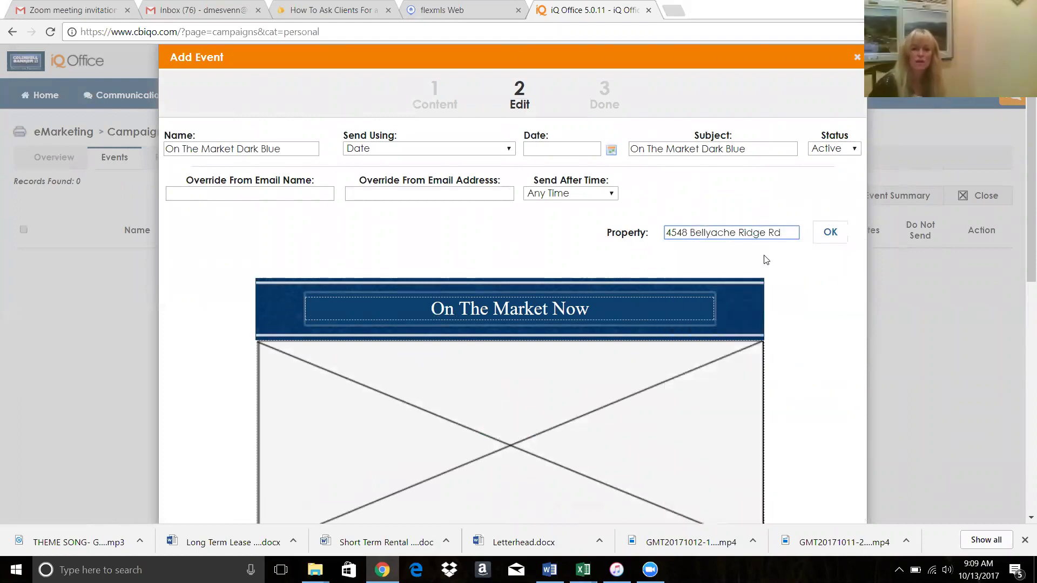
key(BackSpace)
key(BackSpace)
key(BackSpace)
key(BackSpace)
key(BackSpace)
key(BackSpace)
key(BackSpace)
key(BackSpace)
key(BackSpace)
key(BackSpace)
key(BackSpace)
key(BackSpace)
key(BackSpace)
key(BackSpace)
key(BackSpace)
key(BackSpace)
key(BackSpace)
key(BackSpace)
key(BackSpace)
key(BackSpace)
text(5458)
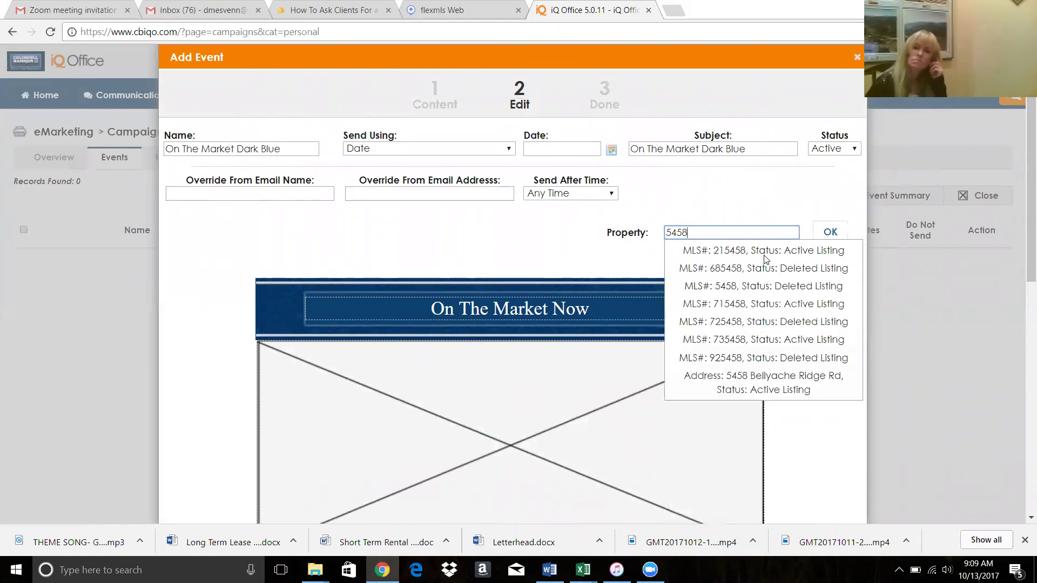
text( bell)
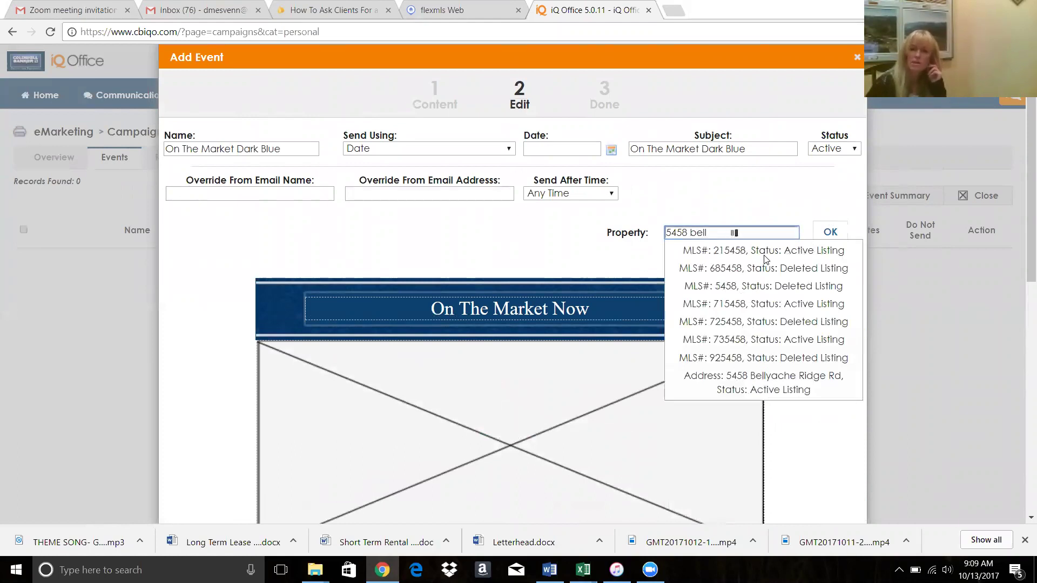
click(764, 255)
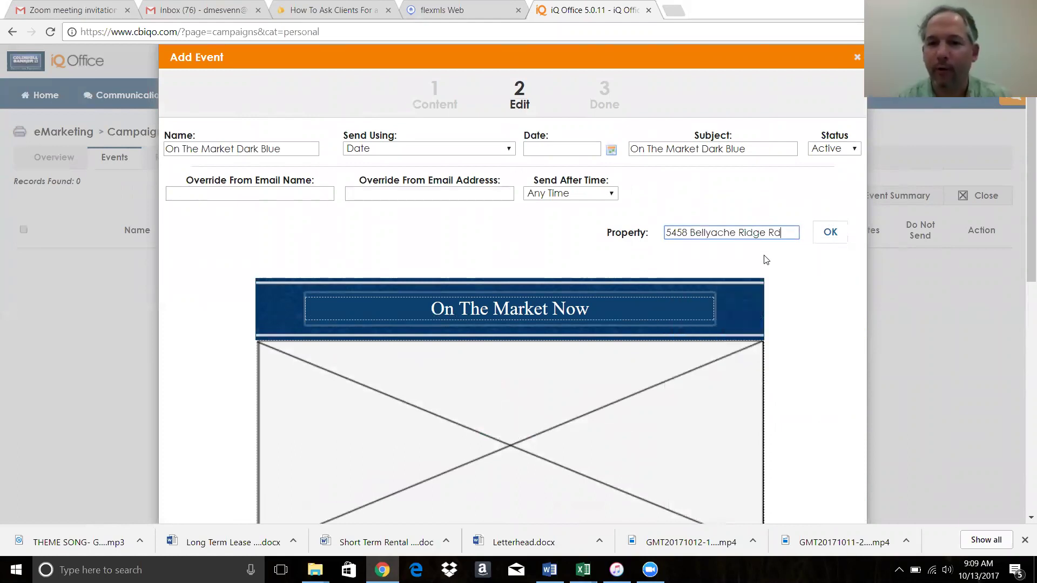
click(825, 235)
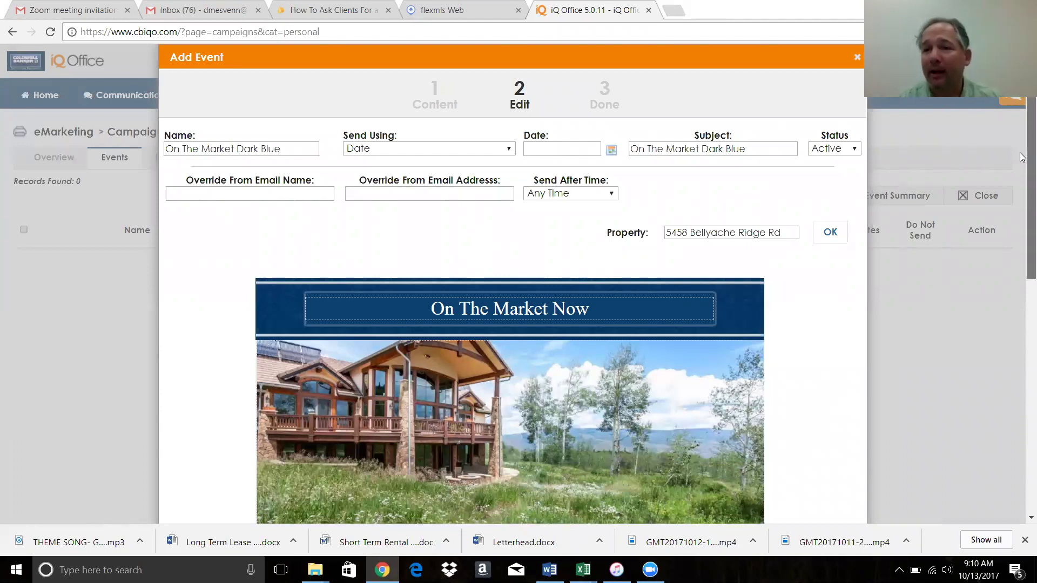
scroll(1022, 254, down, 2)
scroll(1021, 254, down, 2)
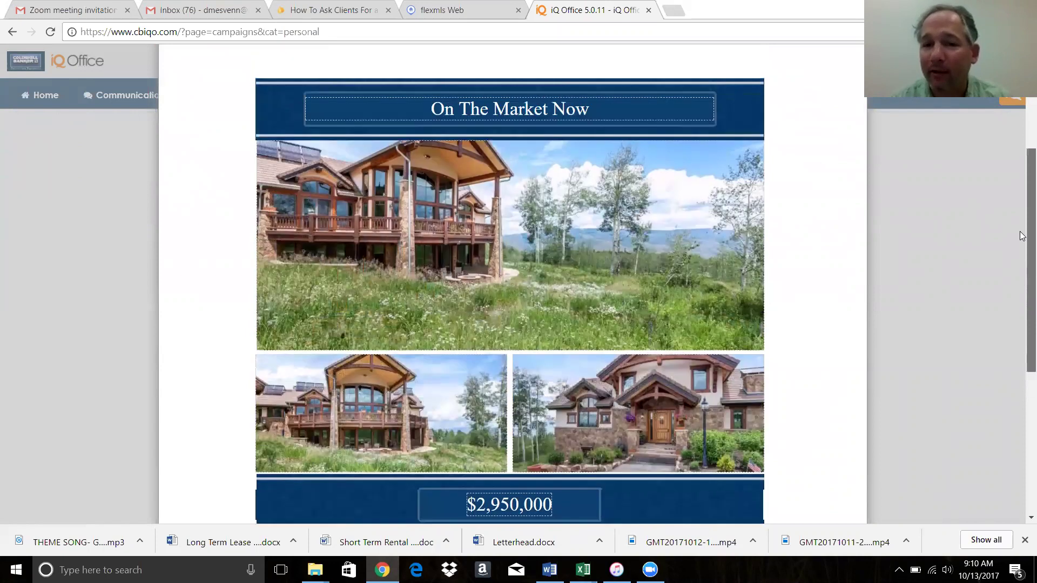
scroll(1022, 229, up, 2)
scroll(1021, 145, up, 3)
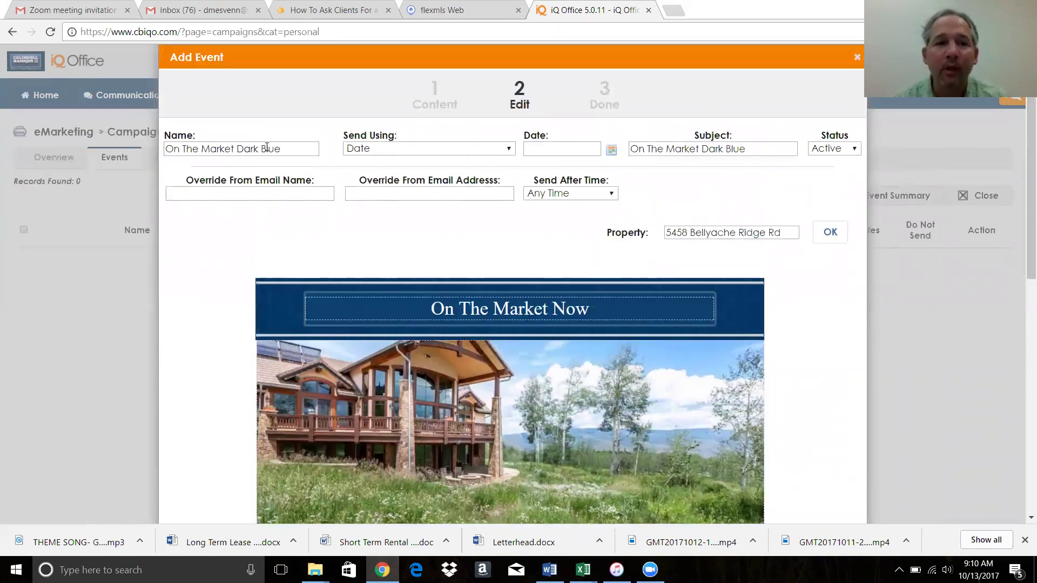
Replace the event name with 'Belly Ache Oct Flyer' and select the existing subject text
drag(279, 149, 136, 143)
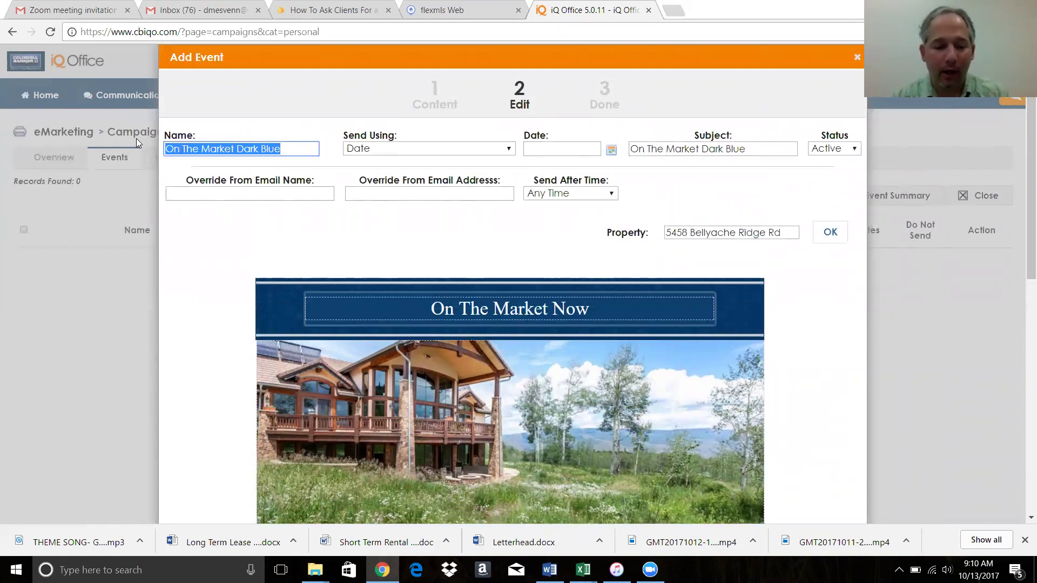
text(Belley)
key(BackSpace)
key(BackSpace)
text(y )
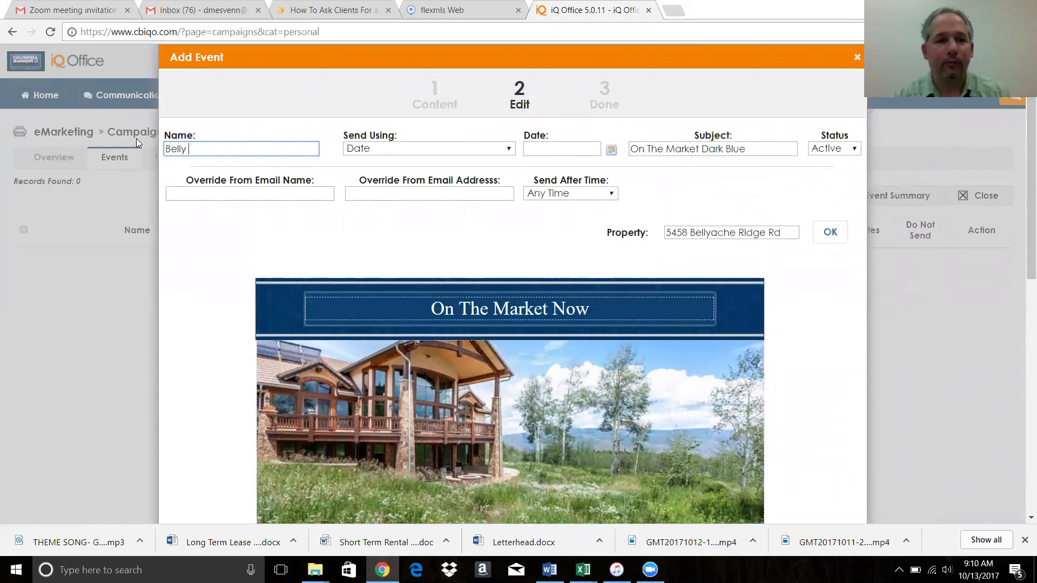
text(Ache Oct)
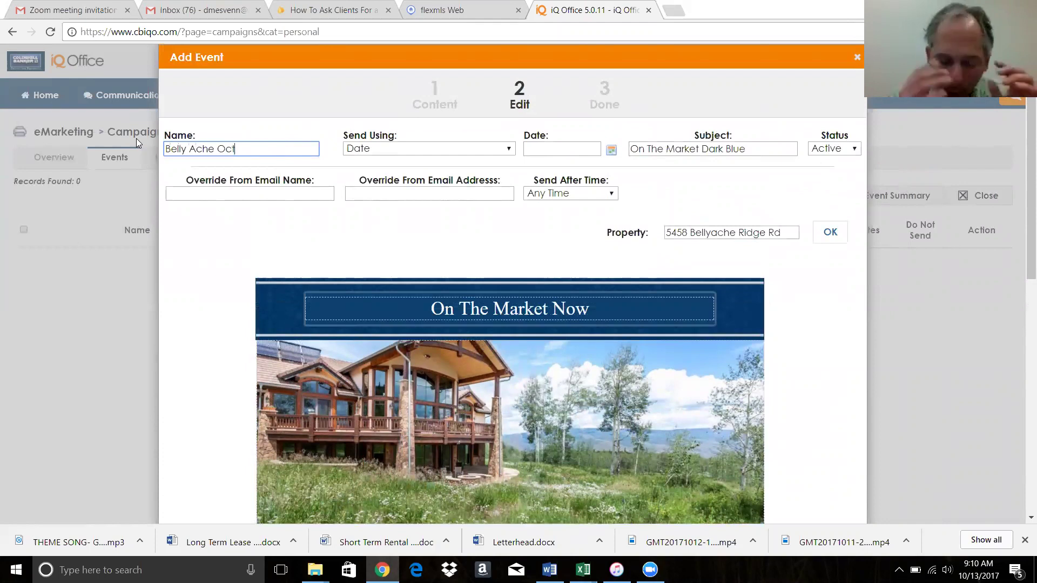
text( Flyer)
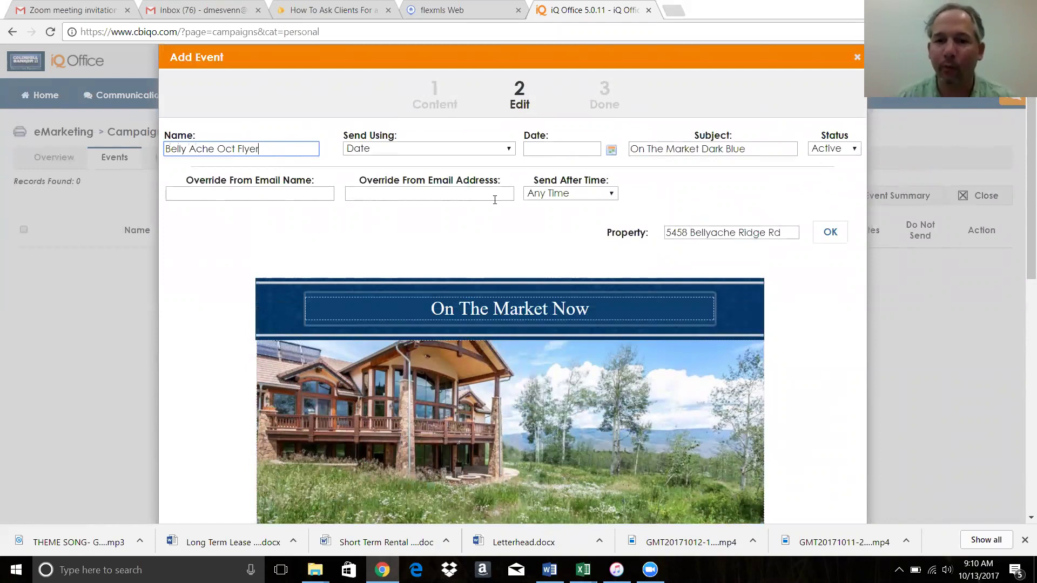
triple_click(686, 149)
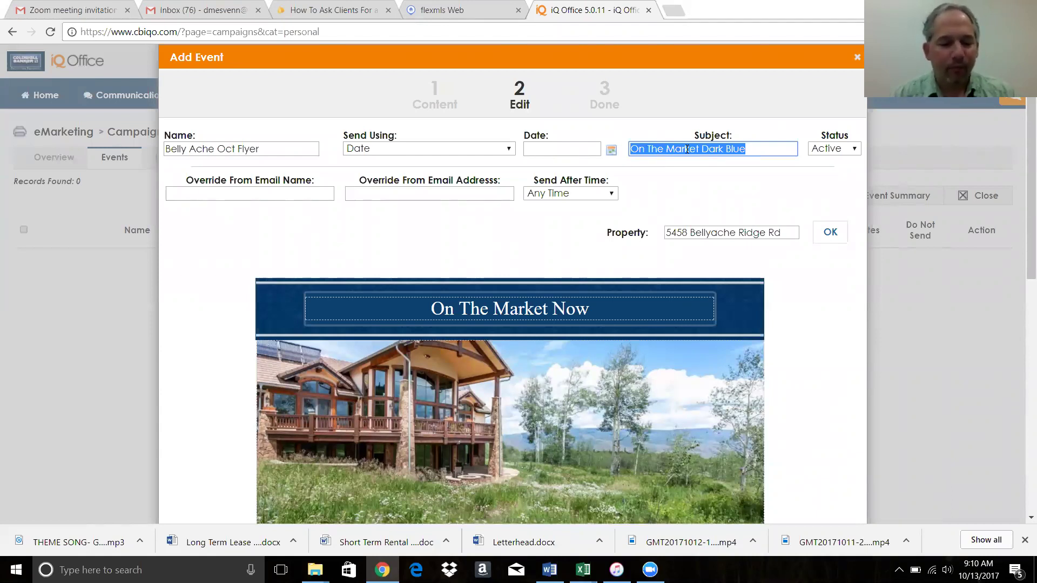
Replace the selected default subject text with 'Best Views in the Vail Valley'
text(Best Views )
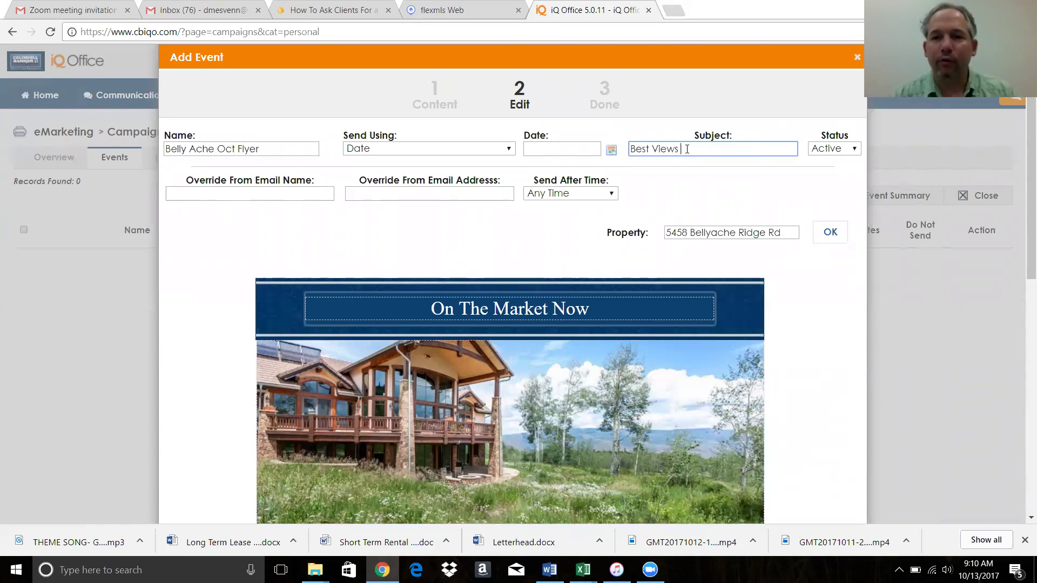
text(in the Vail Valley)
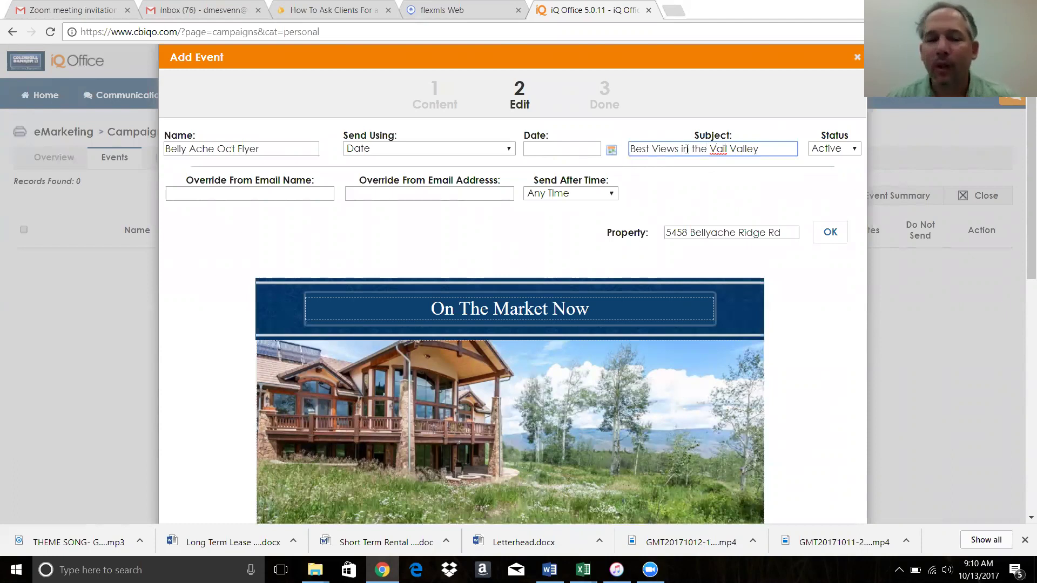